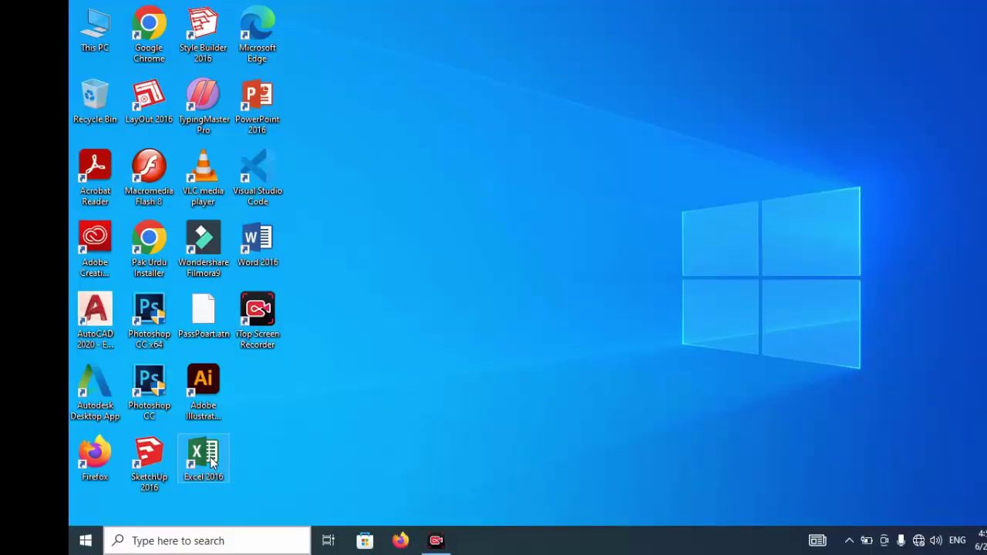
# Launch Excel 2016 and create a new blank workbook, Book1.
pyautogui.doubleClick(212, 460)
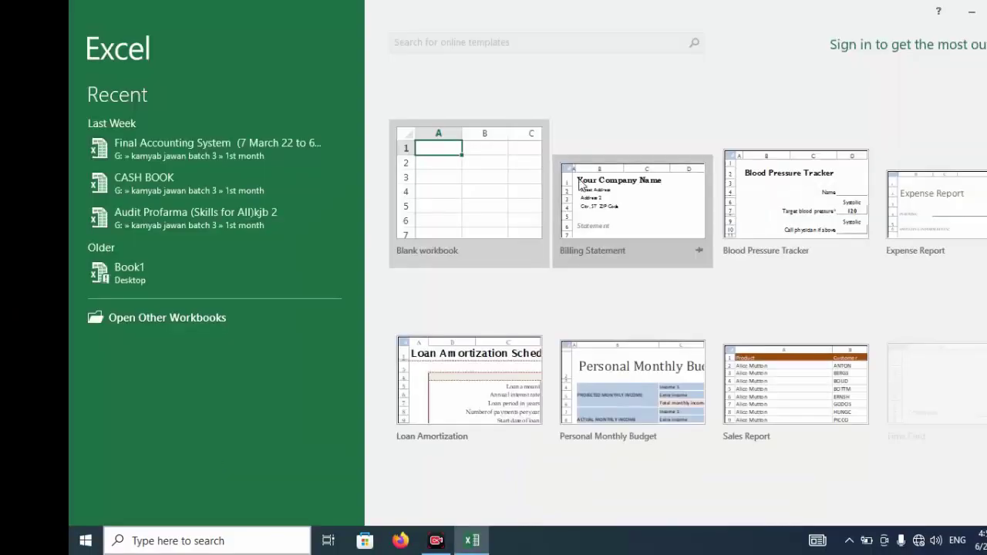
pyautogui.click(540, 189)
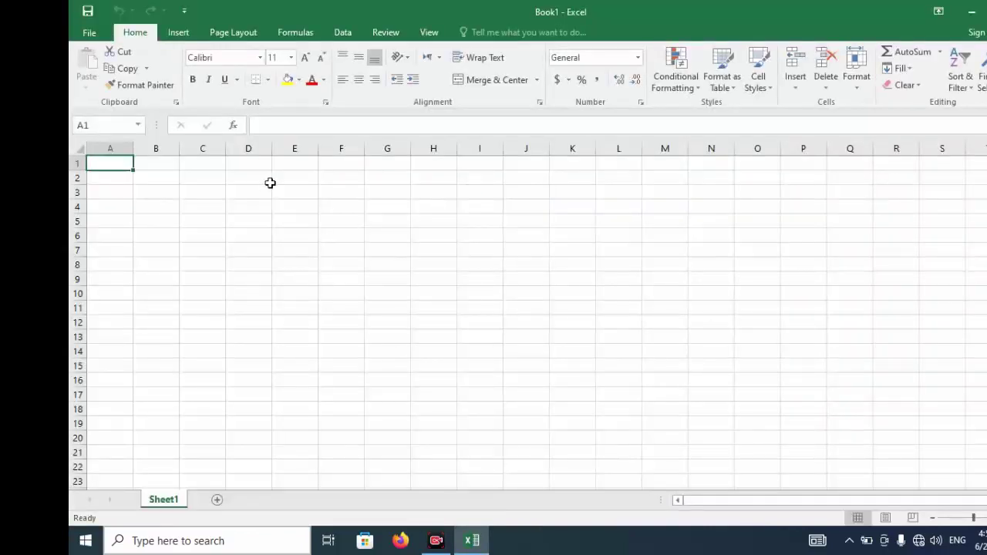
pyautogui.click(267, 181)
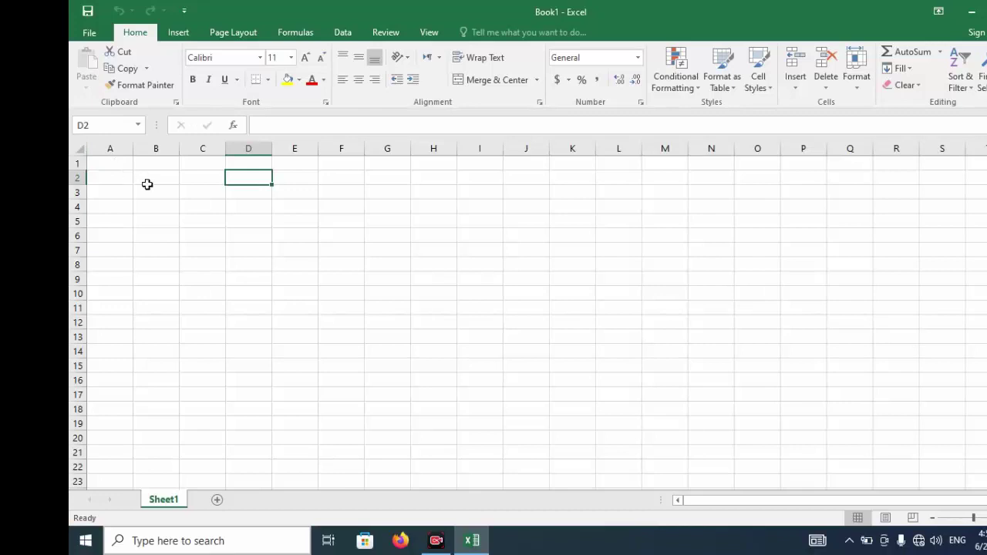
# Merge and centre C3:E4 and enter the title 'rank sheet'.
pyautogui.click(206, 193)
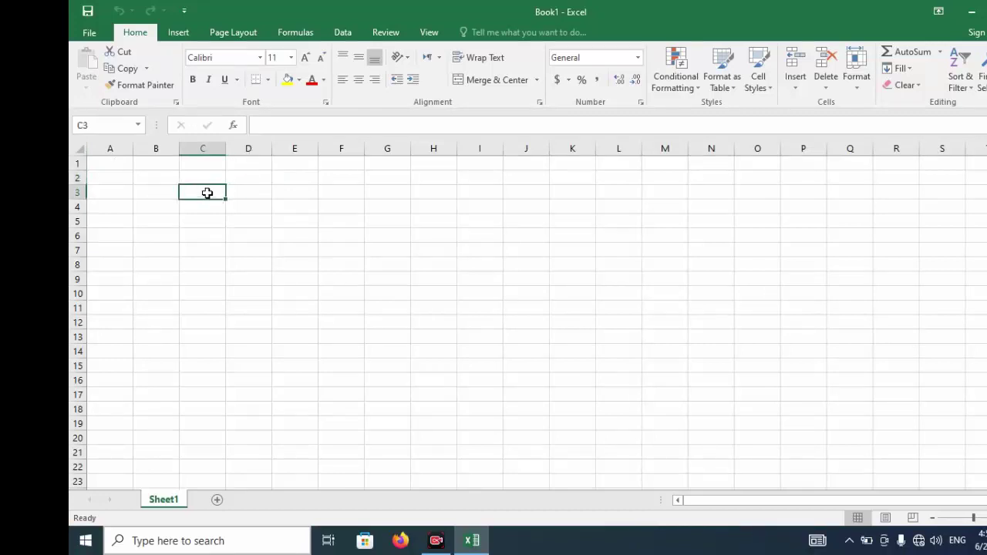
pyautogui.moveTo(212, 191); pyautogui.dragTo(293, 207)
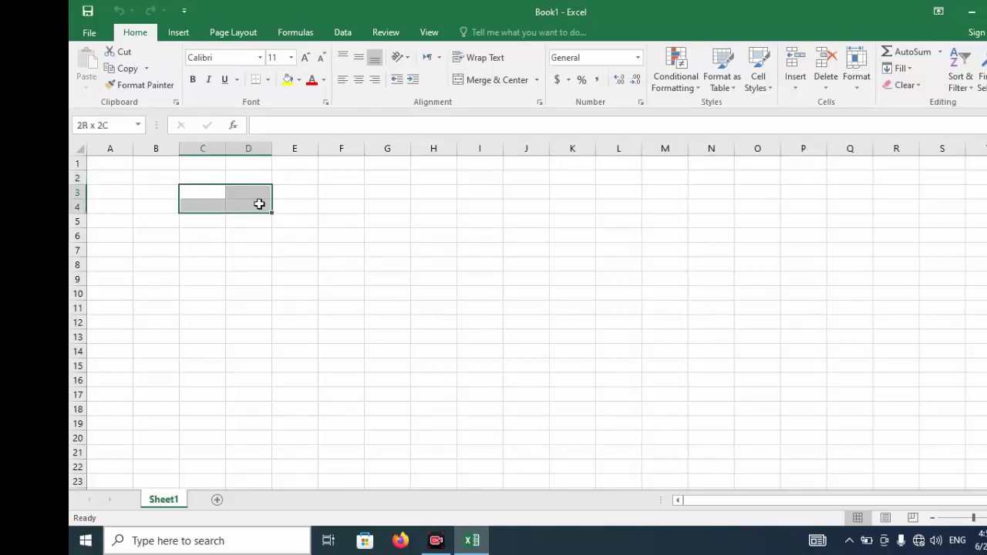
pyautogui.click(494, 79)
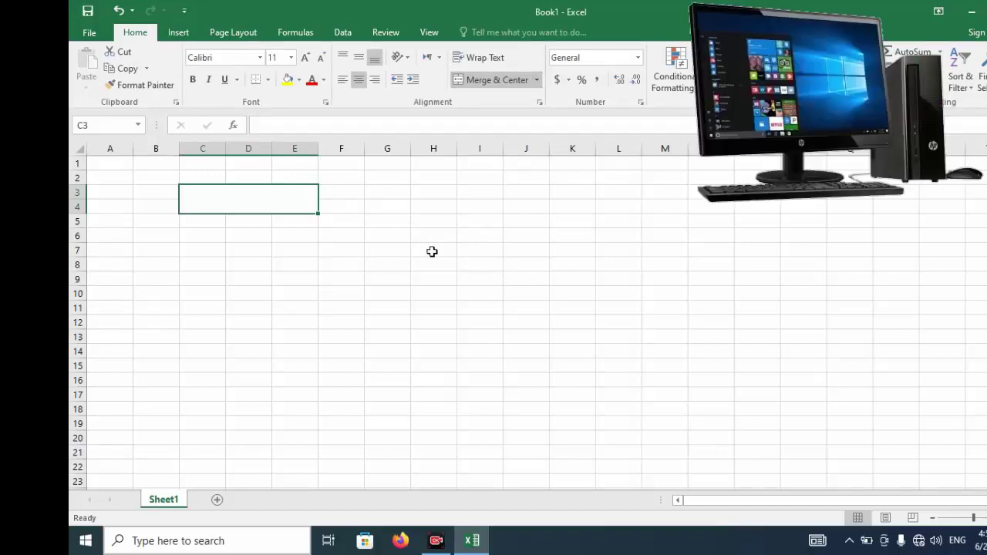
pyautogui.write('rank ')
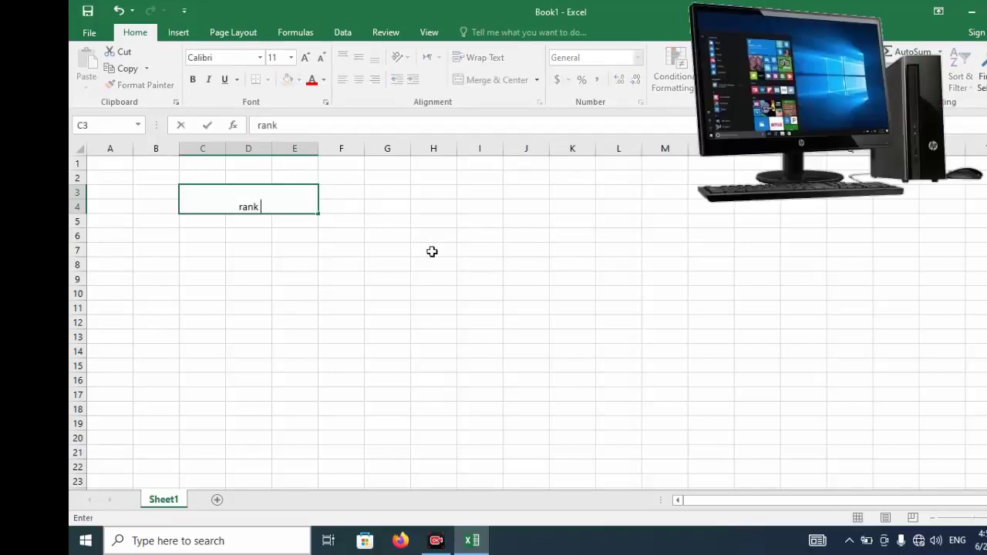
pyautogui.write('sheet')
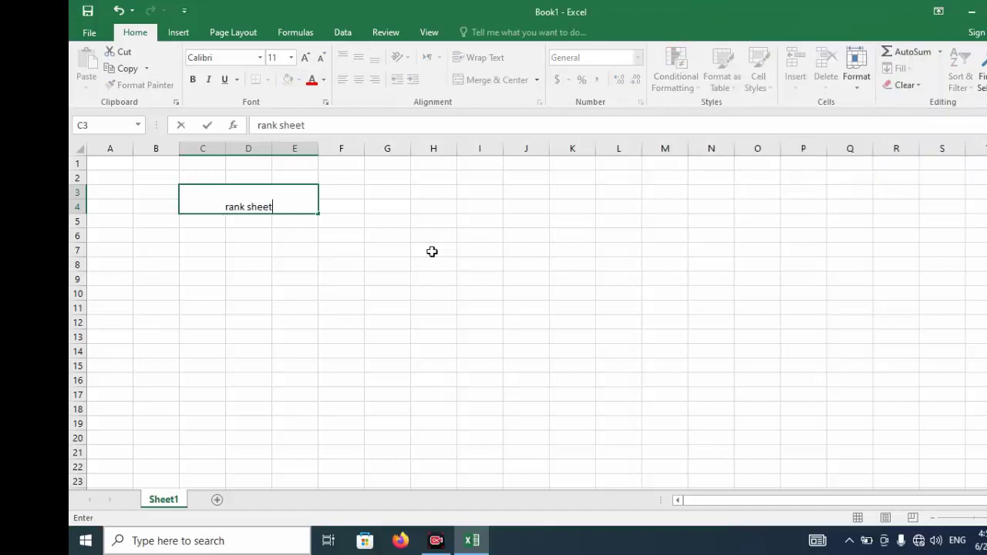
pyautogui.press('Return')
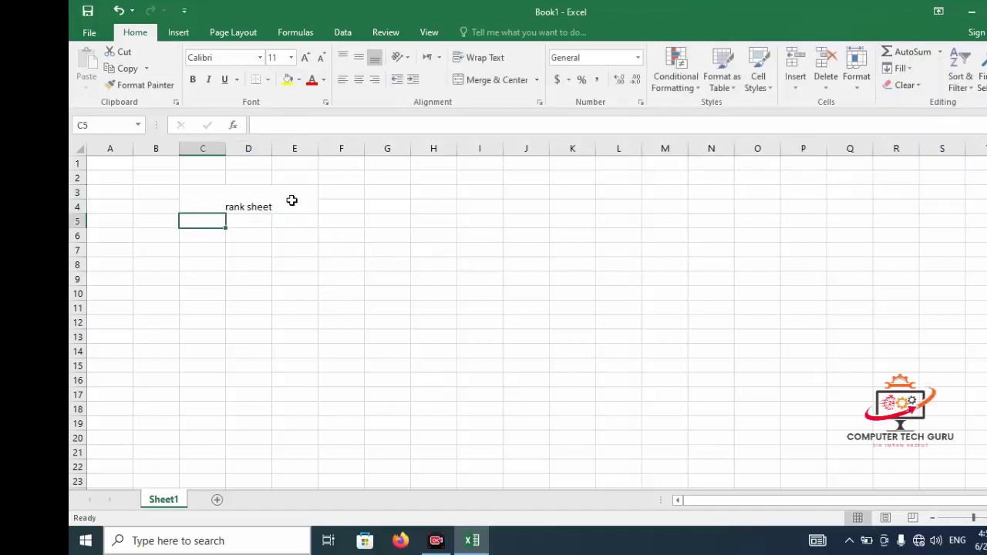
# Middle-align the 'rank sheet' title and increase its font size.
pyautogui.click(292, 200)
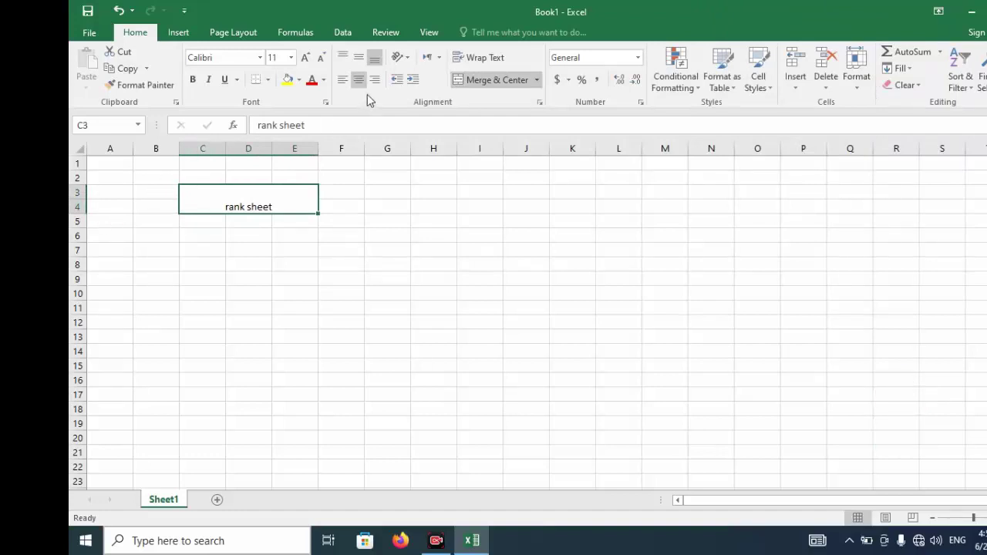
pyautogui.click(359, 58)
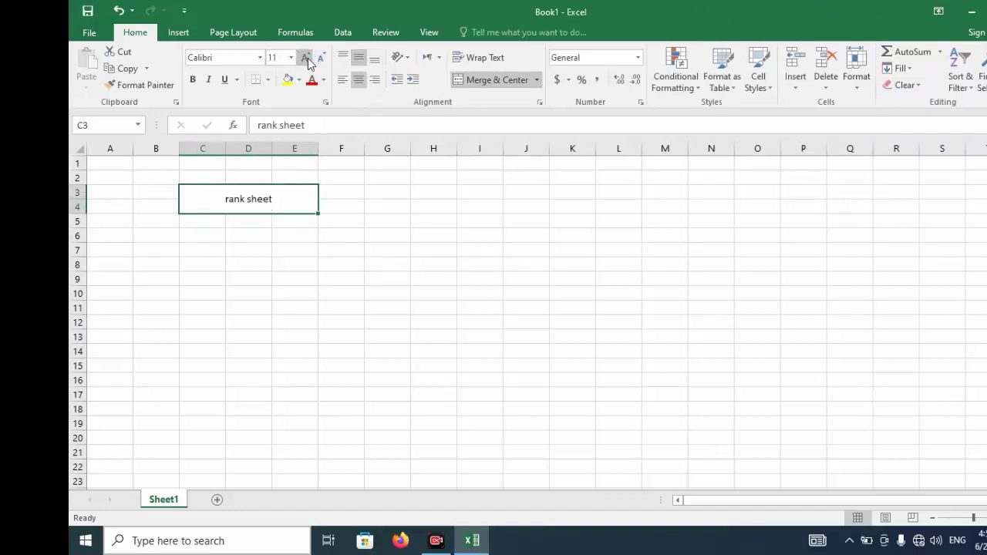
pyautogui.click(305, 57)
pyautogui.click(304, 57)
pyautogui.click(305, 57)
pyautogui.click(304, 57)
pyautogui.click(305, 57)
pyautogui.click(276, 259)
pyautogui.click(203, 219)
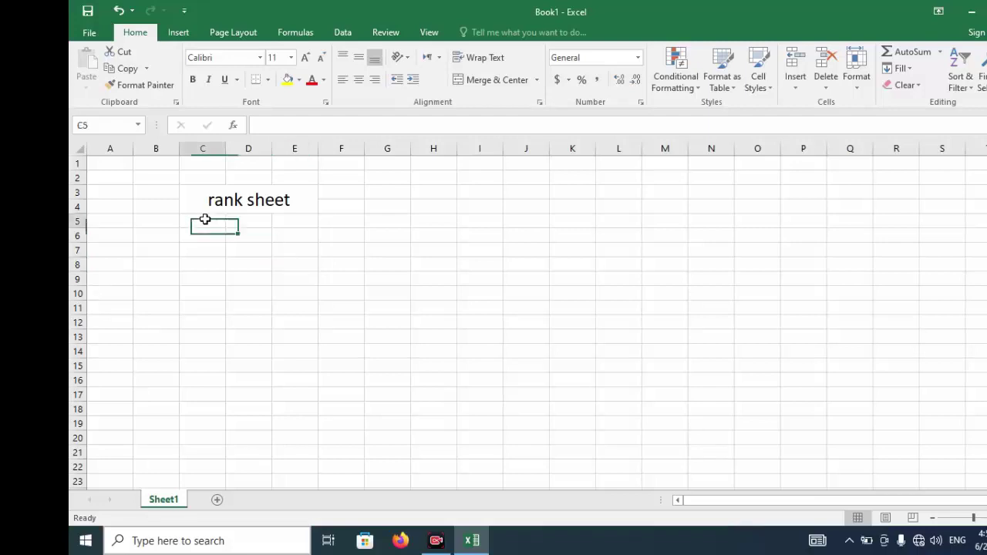
# Enter the column headings name, marks and st in C5:E5.
pyautogui.write('name')
pyautogui.press('Tab')
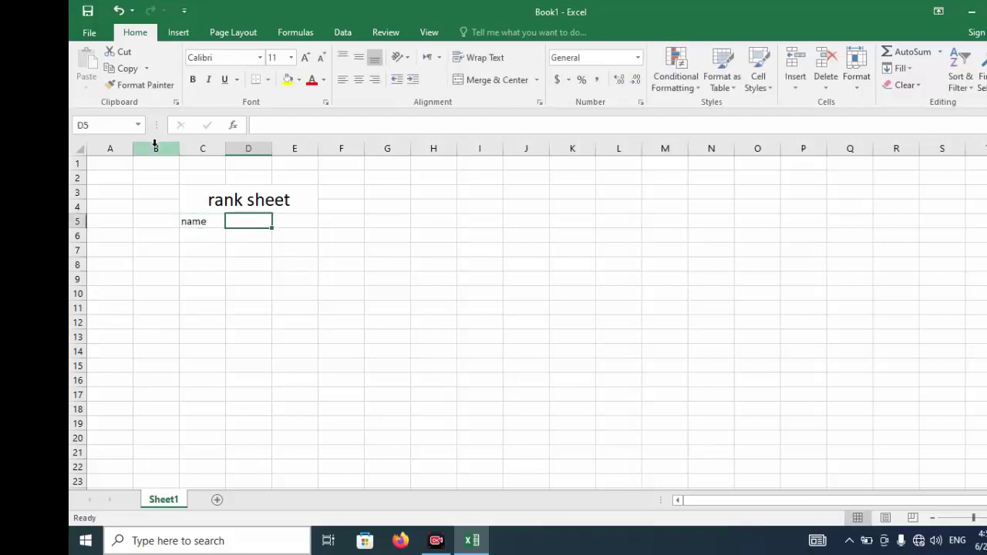
pyautogui.write('mark')
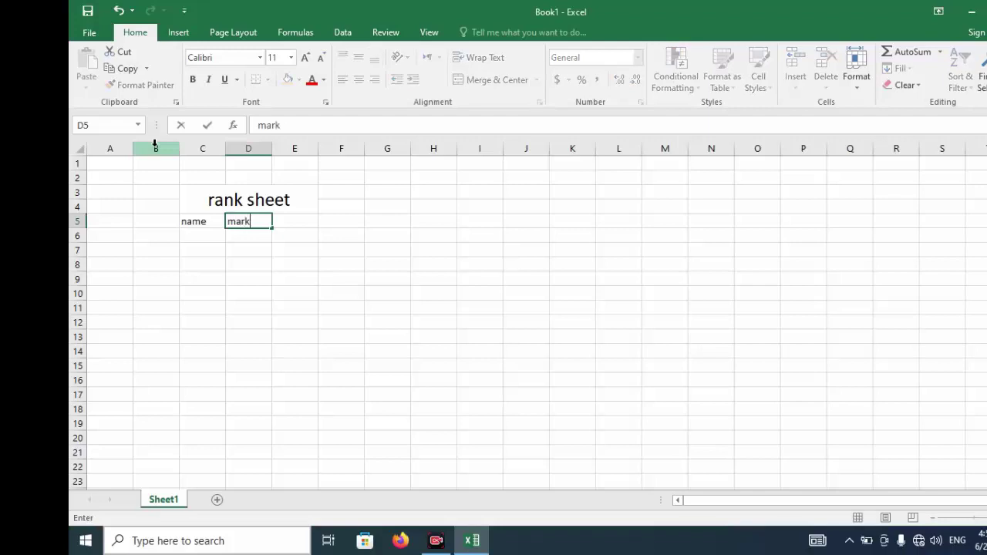
pyautogui.write('s')
pyautogui.press('Tab')
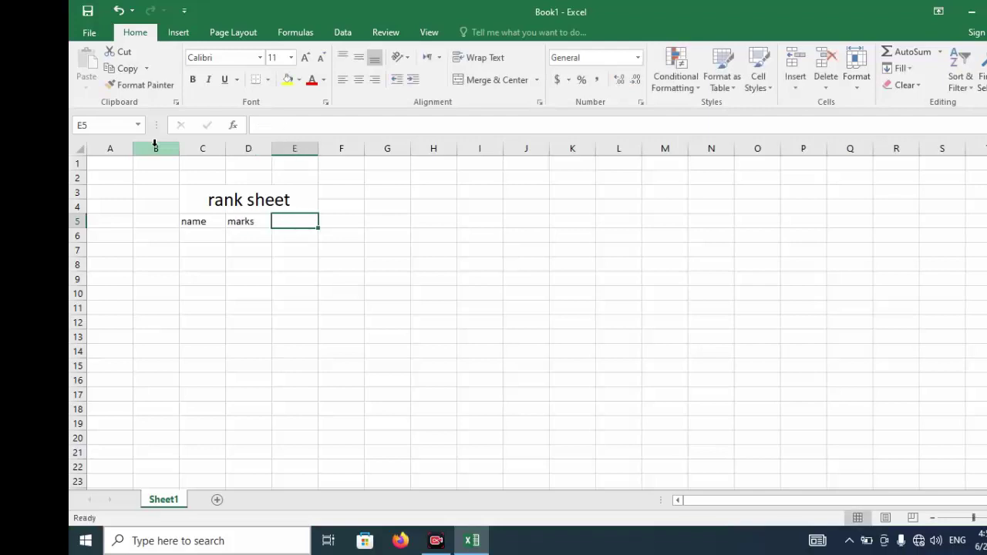
pyautogui.write('st')
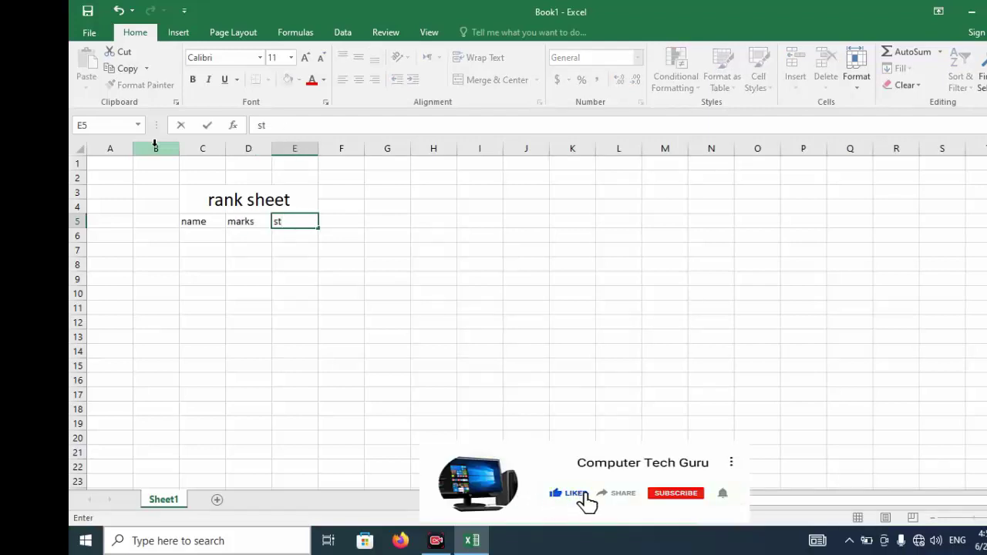
pyautogui.press('Return')
# Enter the three students' names in C6:C8.
pyautogui.write('ali')
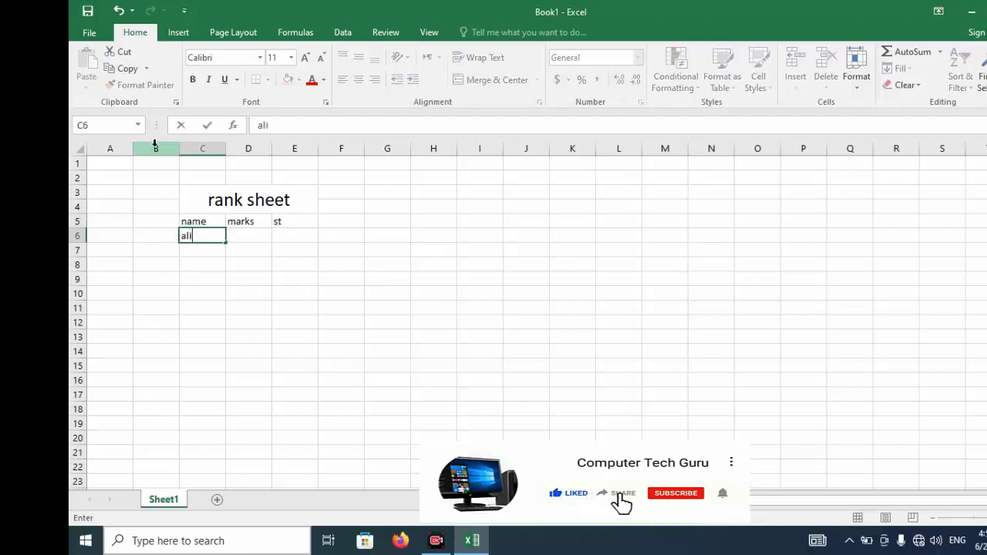
pyautogui.press('Return')
pyautogui.write('imran')
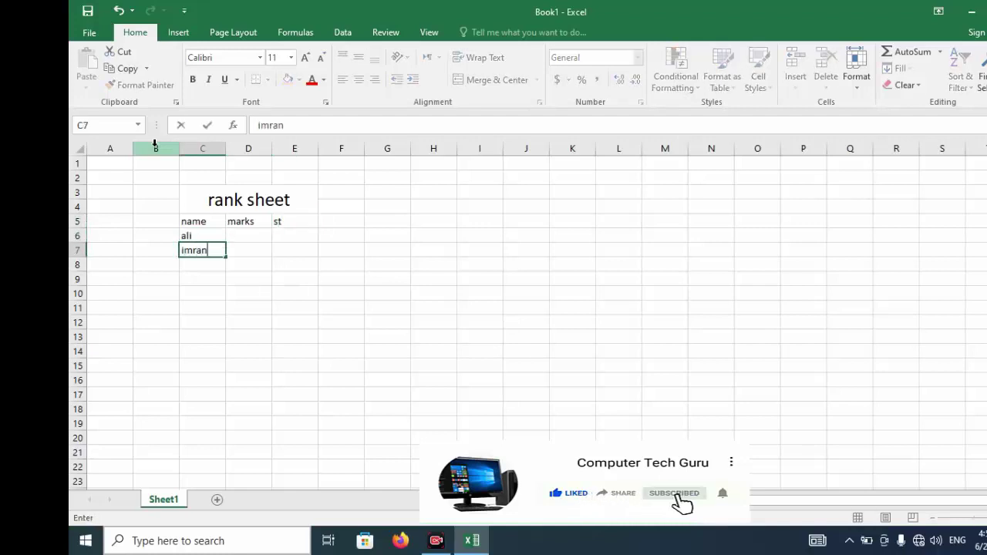
pyautogui.press('Return')
pyautogui.write('adnan')
pyautogui.press('Return')
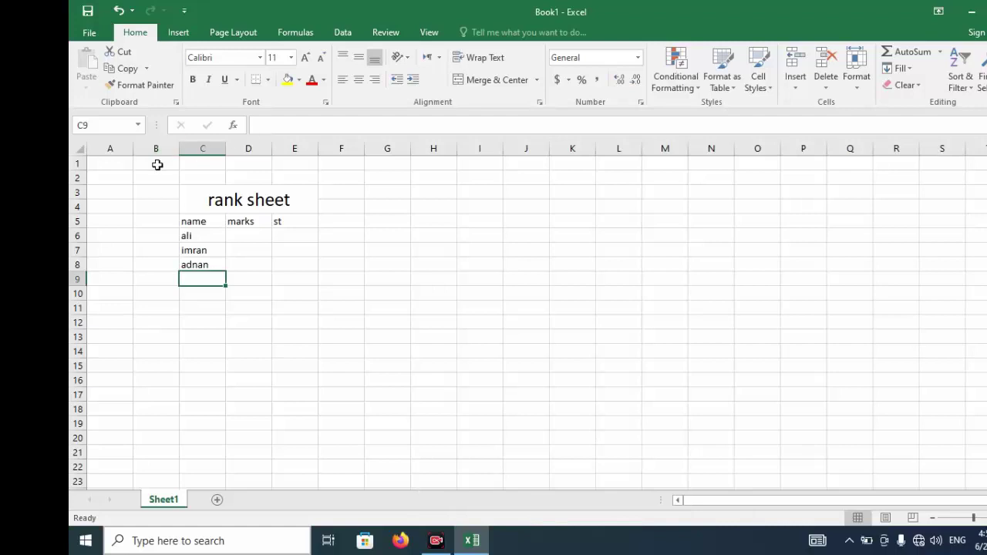
# Enter the marks 300, 500 and 600 in D6:D8.
pyautogui.press('Right')
pyautogui.press('Up')
pyautogui.press('Up')
pyautogui.press('Up')
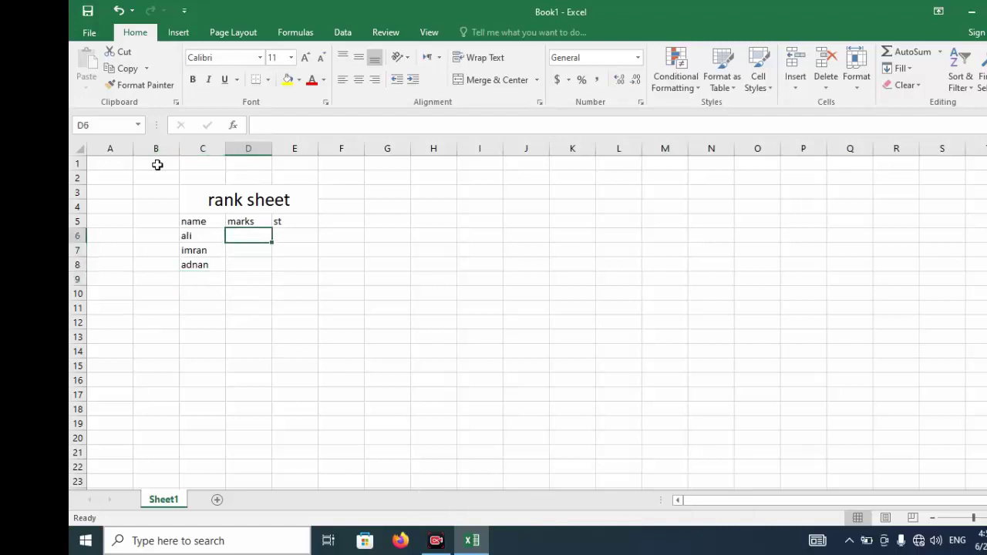
pyautogui.write('3')
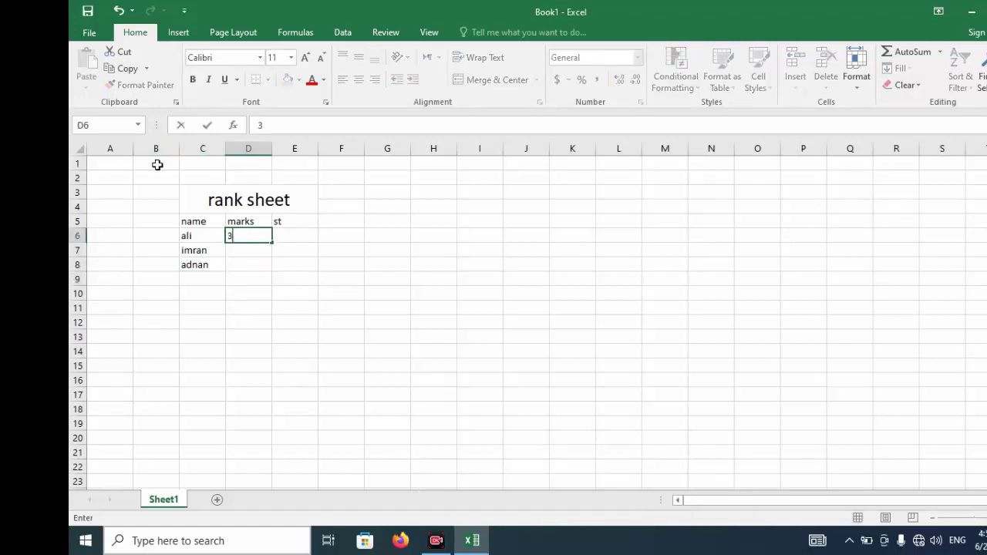
pyautogui.write('00')
pyautogui.press('Return')
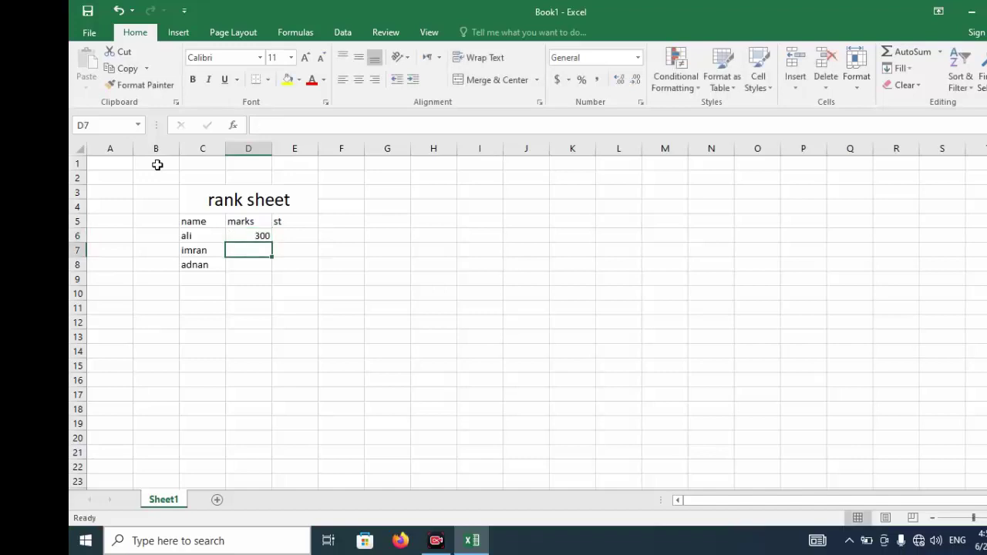
pyautogui.write('500')
pyautogui.press('Return')
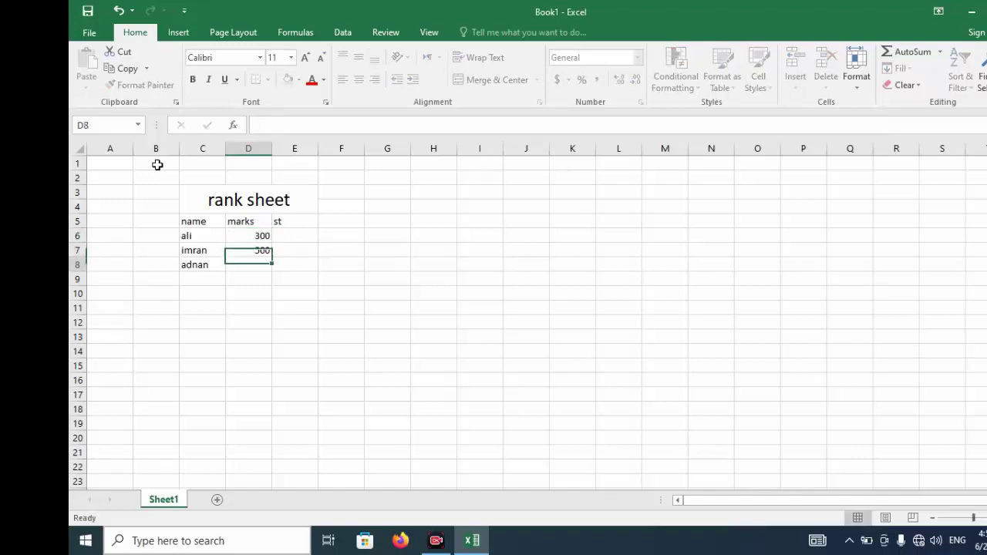
pyautogui.write('600')
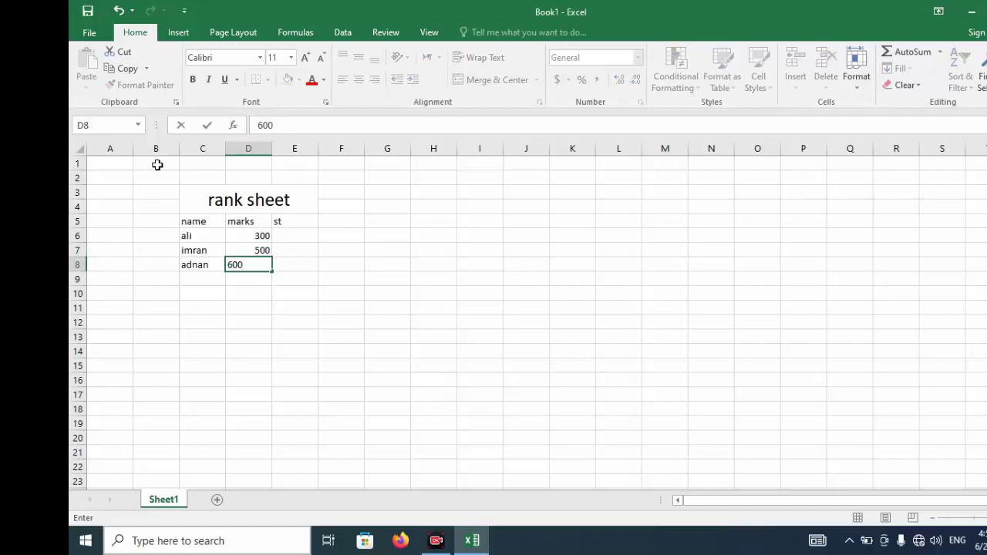
pyautogui.press('Return')
pyautogui.press('Right')
pyautogui.press('Up')
pyautogui.press('Up')
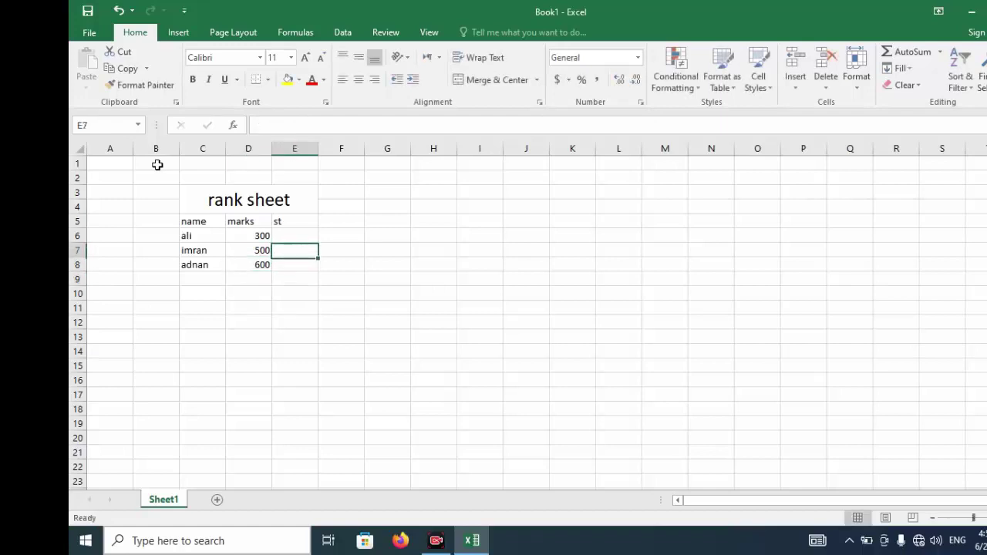
pyautogui.press('Up')
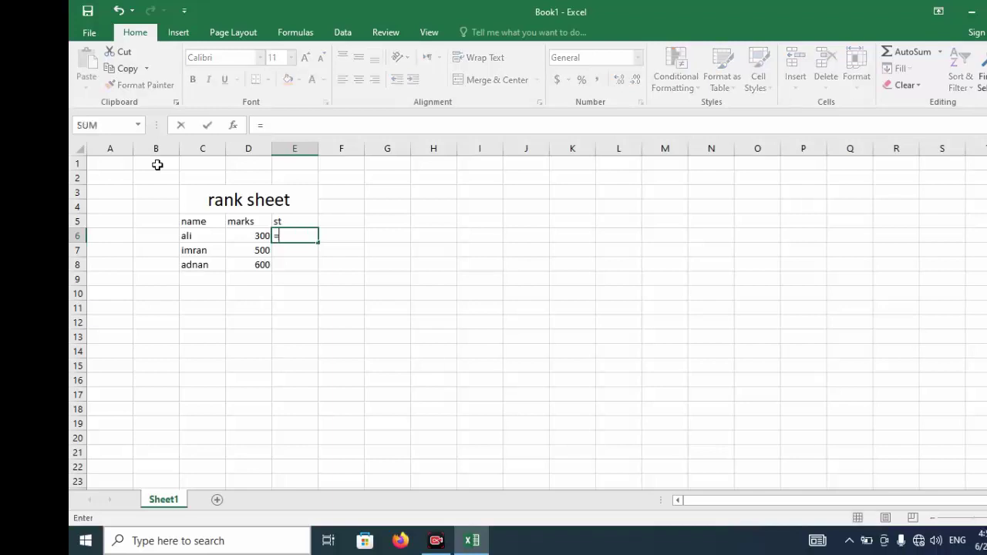
# Enter =RANK(D6,D6:D11,0) in E6 to rank the first mark, highest first.
pyautogui.write('=rand')
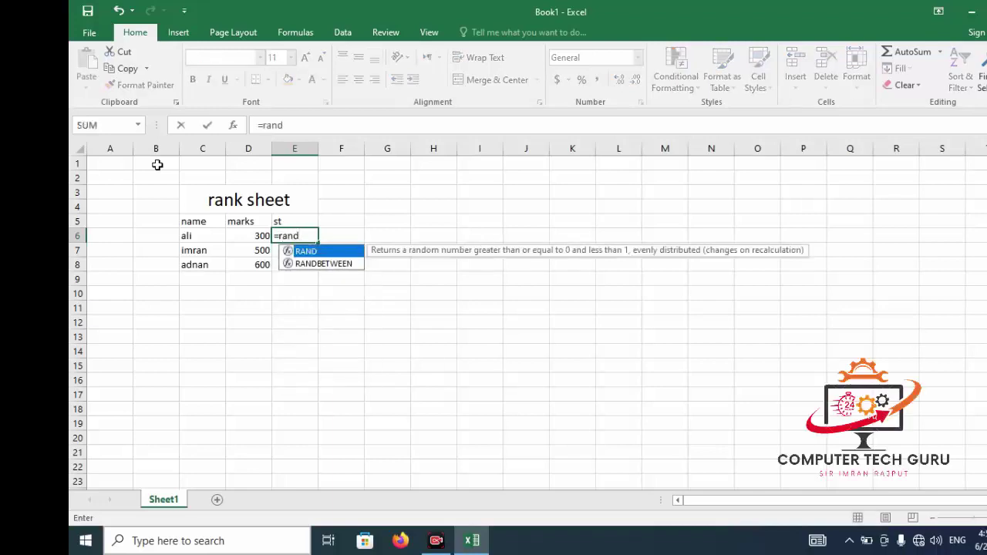
pyautogui.press('BackSpace')
pyautogui.write('k(')
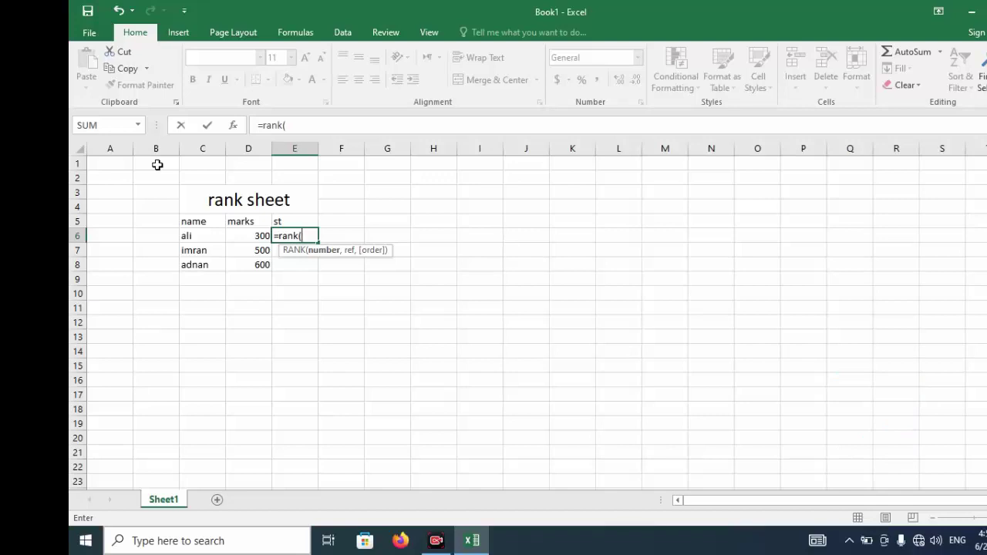
pyautogui.press('Left')
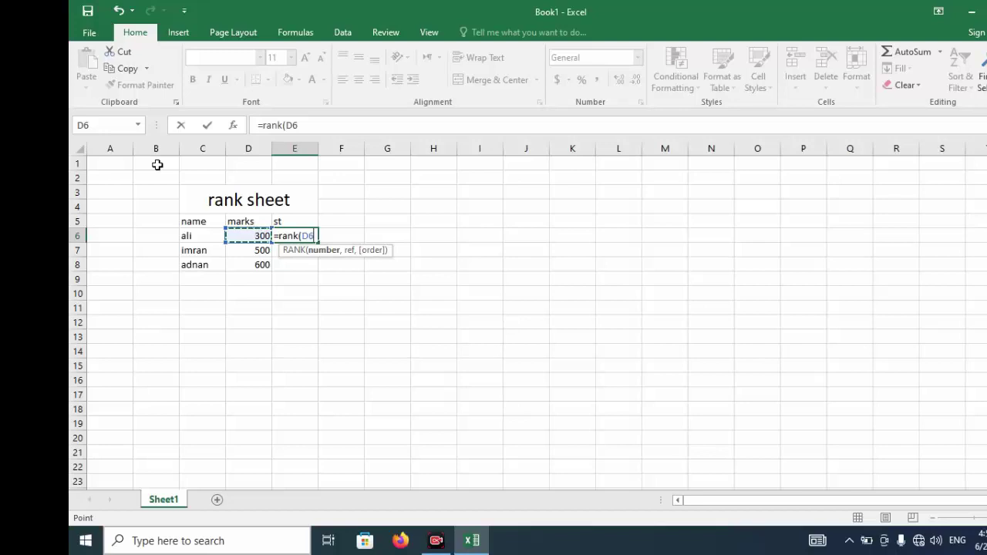
pyautogui.write(',')
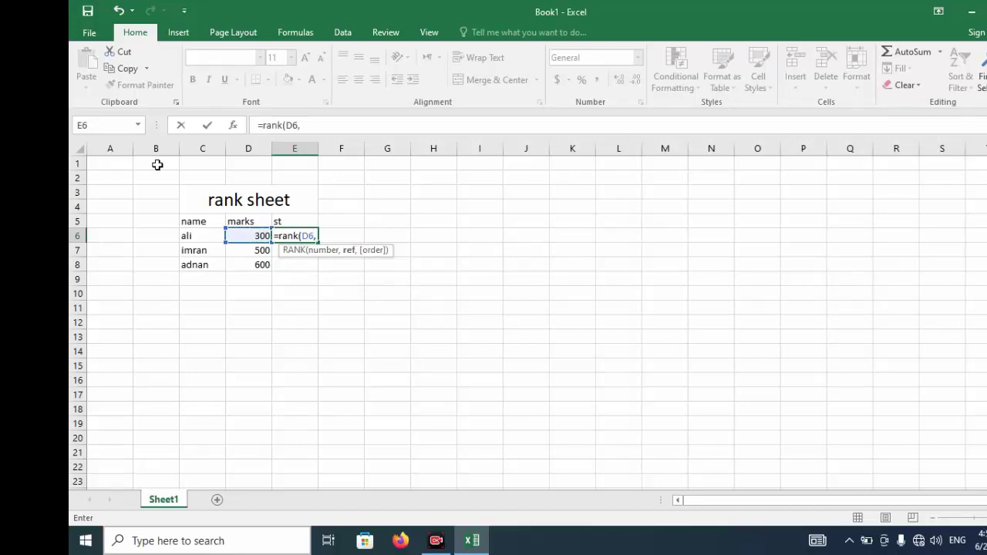
pyautogui.press('Left')
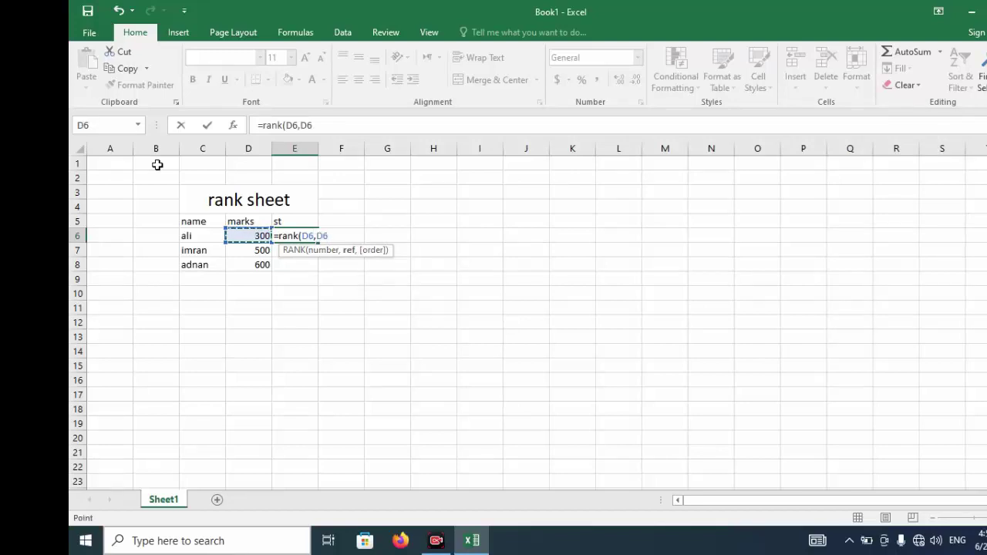
pyautogui.hotkey('shift', 'Down')
pyautogui.hotkey('shift', 'Down')
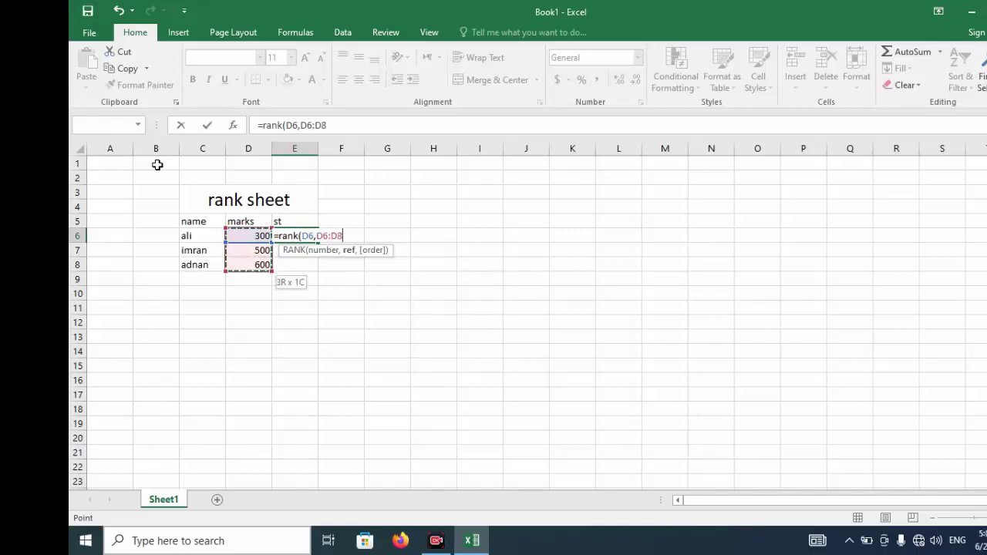
pyautogui.hotkey('shift', 'Down')
pyautogui.hotkey('shift', 'Down')
pyautogui.hotkey('shift', 'Down')
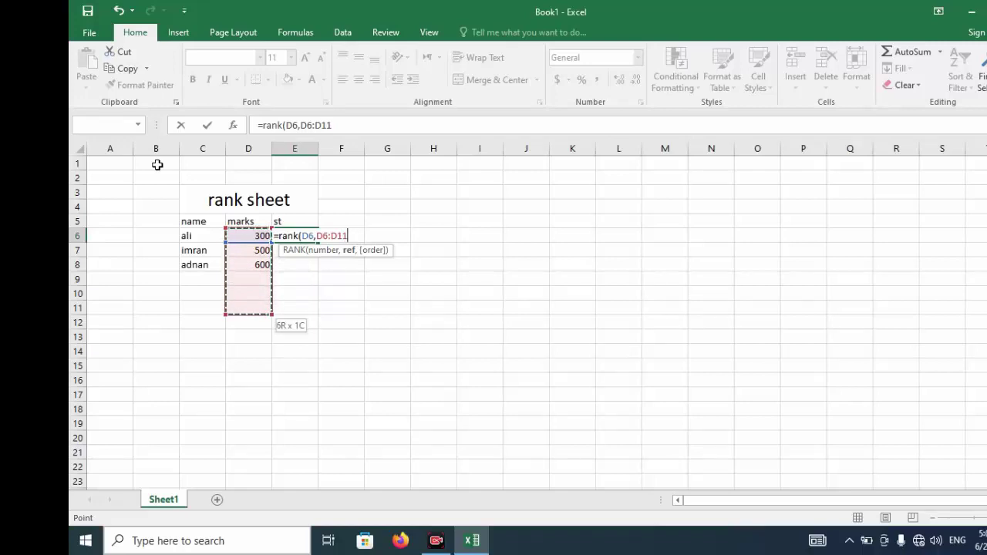
pyautogui.write(',0')
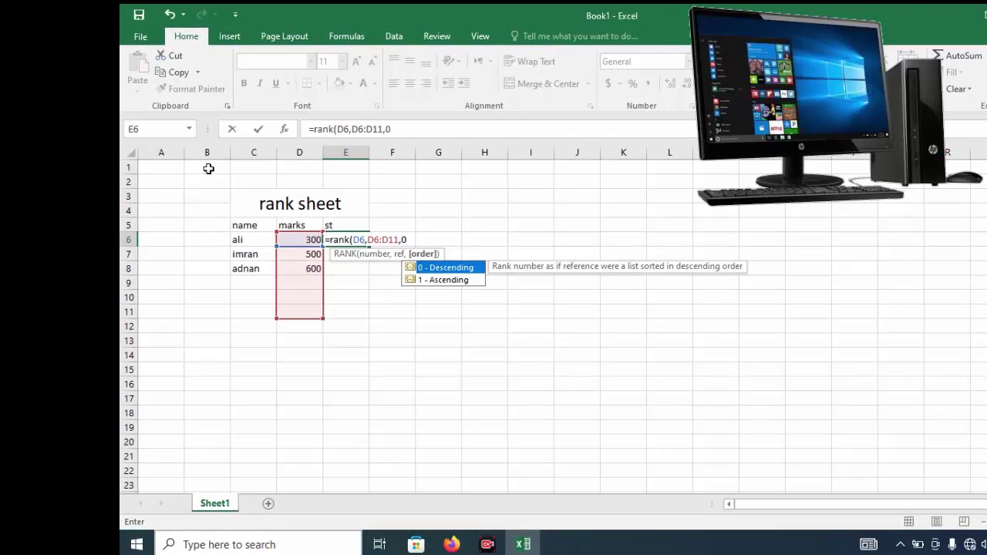
pyautogui.write(')')
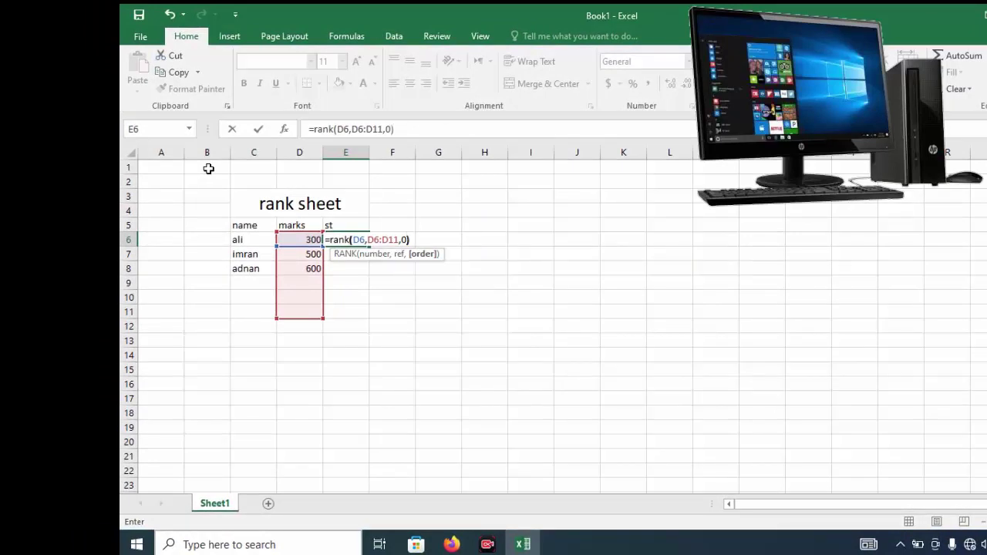
pyautogui.press('Return')
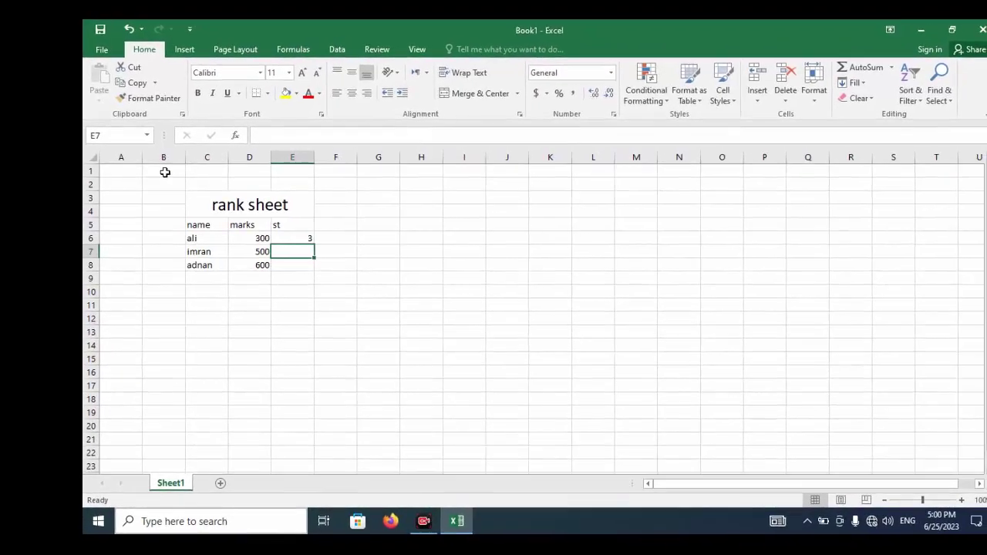
pyautogui.press('Up')
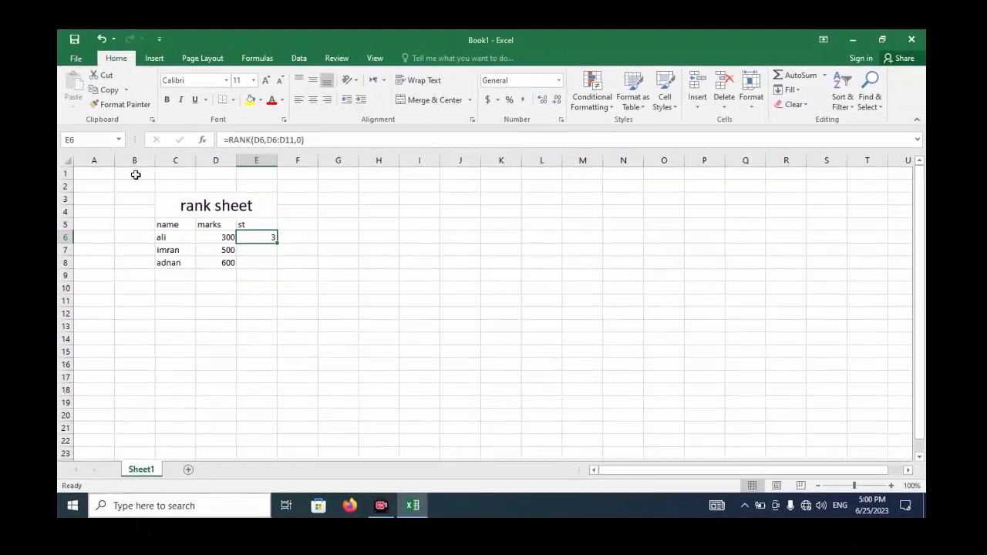
# Change the E6 formula to =RANK($D$6,$D$6:$D$11,0) using F4.
pyautogui.press('F2')
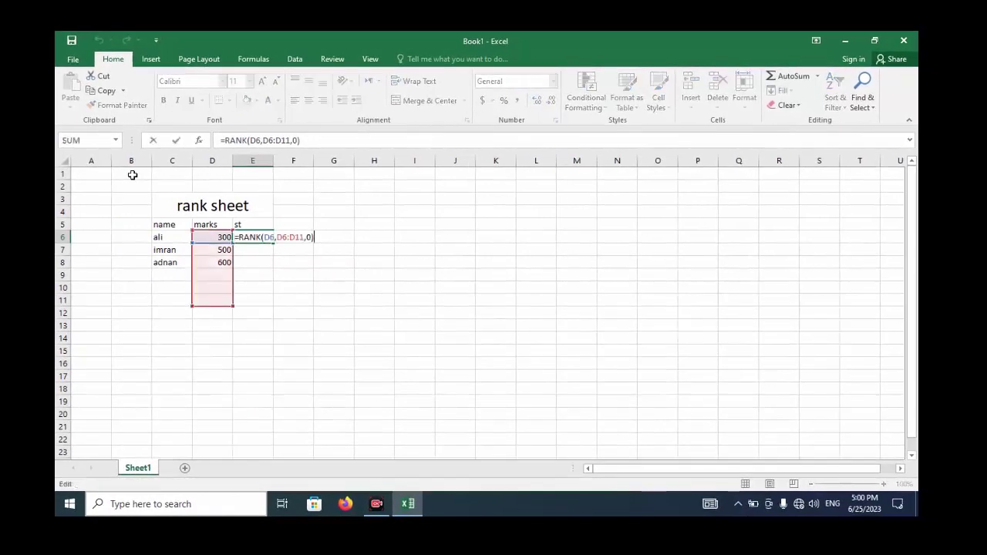
pyautogui.press('Left')
pyautogui.press('Left')
pyautogui.press('Left')
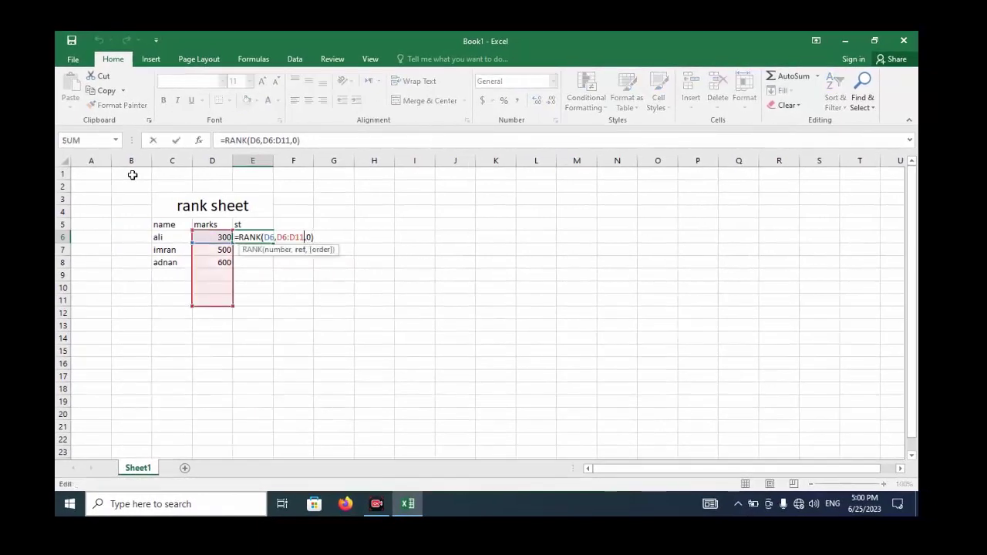
pyautogui.hotkey('shift', 'Left')
pyautogui.hotkey('shift', 'Left')
pyautogui.hotkey('shift', 'Left')
pyautogui.hotkey('shift', 'Left')
pyautogui.hotkey('shift', 'Left')
pyautogui.hotkey('shift', 'Left')
pyautogui.hotkey('shift', 'Left')
pyautogui.hotkey('shift', 'Left')
pyautogui.hotkey('shift', 'Left')
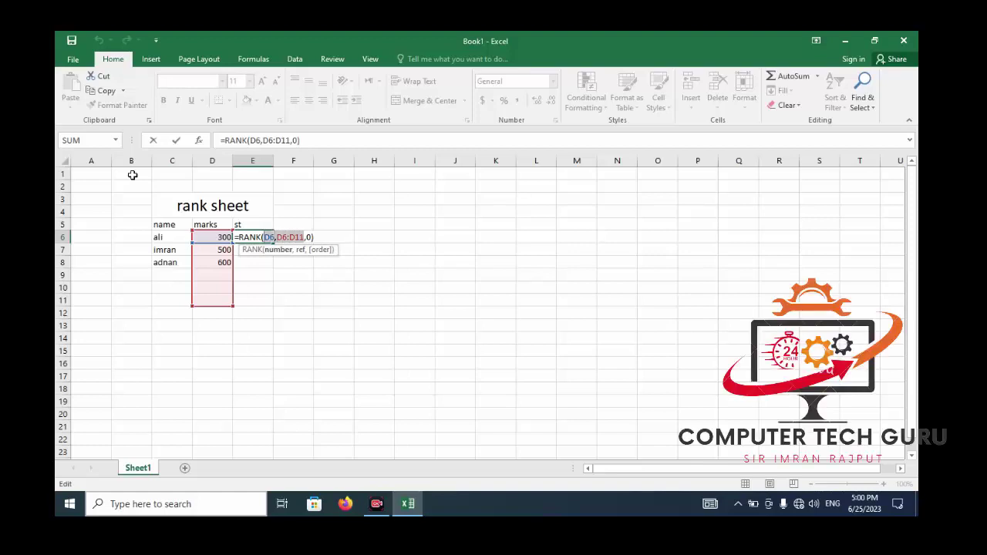
pyautogui.press('F4')
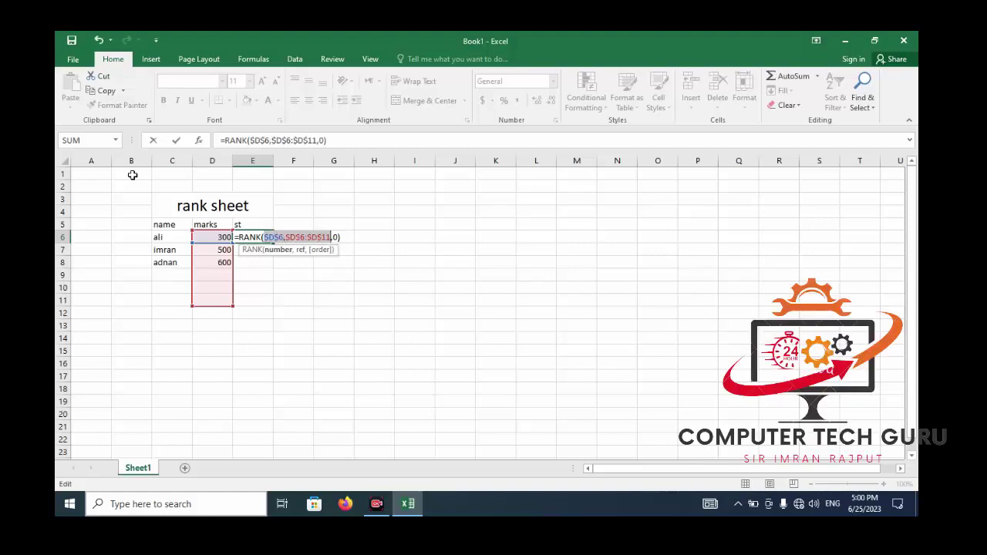
pyautogui.press('Return')
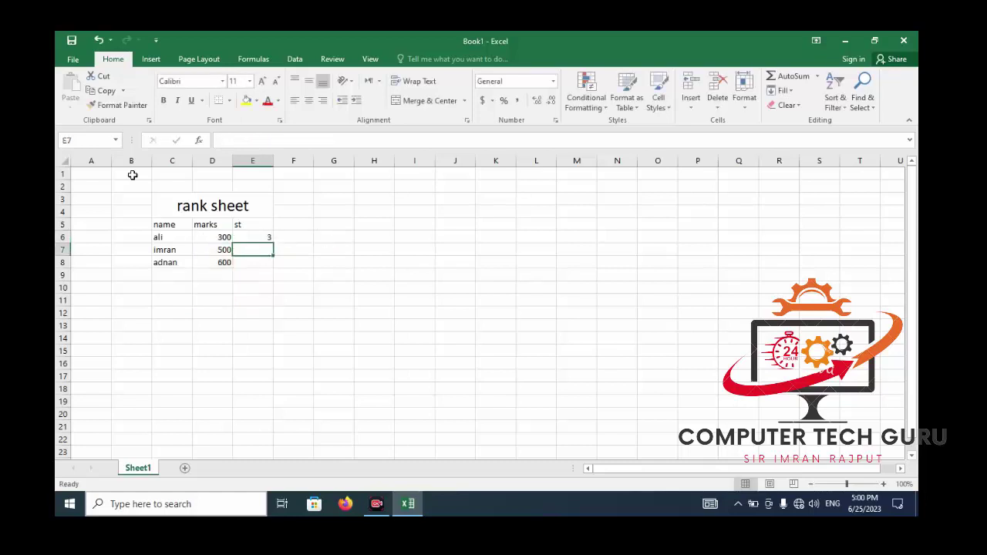
# Drag the E6 rank formula's fill handle down to E12.
pyautogui.press('Up')
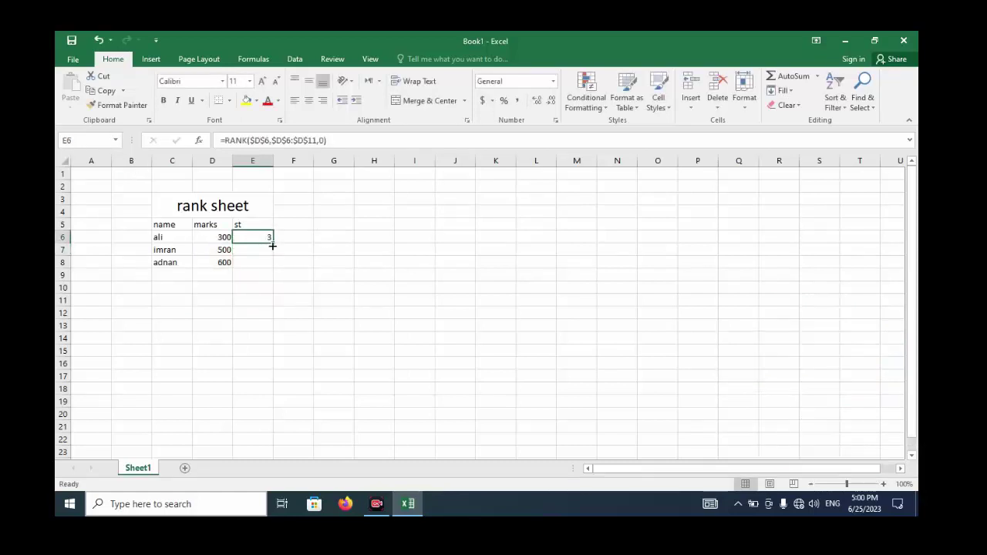
pyautogui.moveTo(272, 245); pyautogui.dragTo(273, 268)
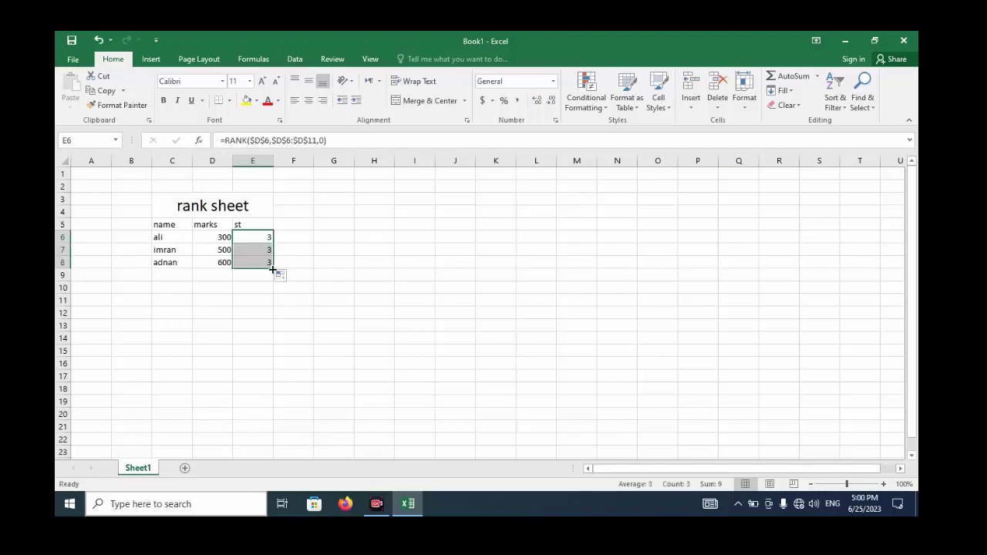
pyautogui.moveTo(273, 270); pyautogui.dragTo(273, 319)
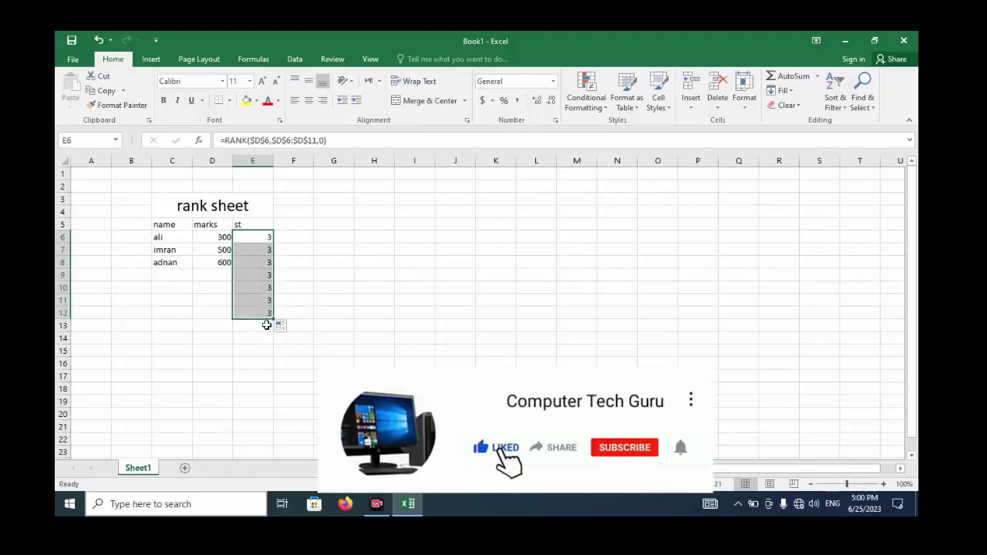
# Change E6 to =RANK(D6,$D$6:$D$11,0) and refill it down, giving ranks 3, 2, 1.
pyautogui.click(264, 239)
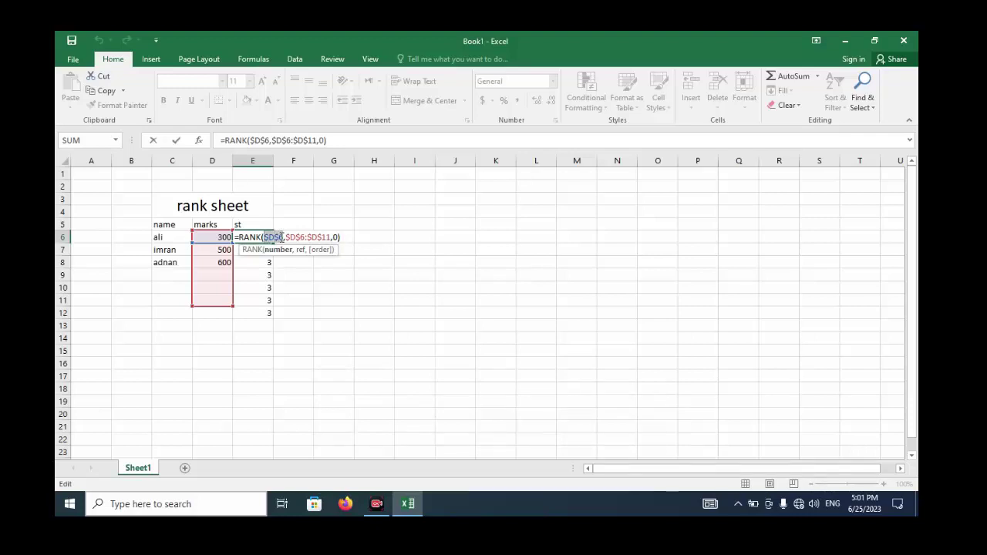
pyautogui.press('F4')
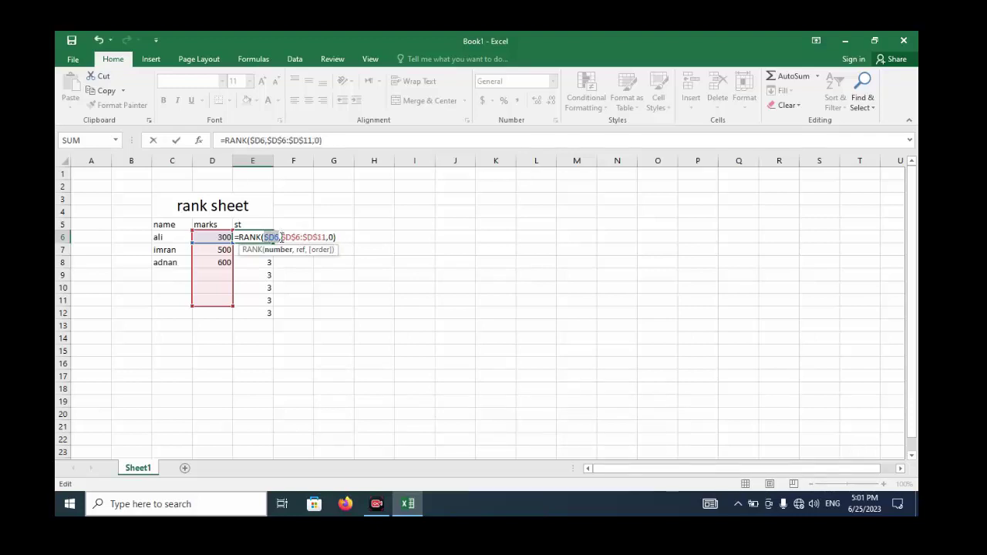
pyautogui.press('F4')
pyautogui.press('F4')
pyautogui.press('Return')
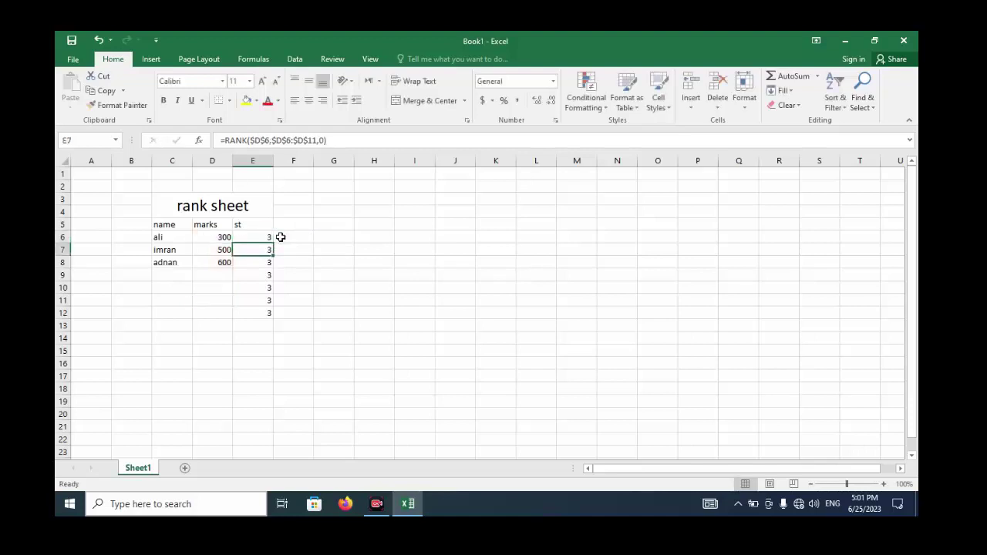
pyautogui.press('Up')
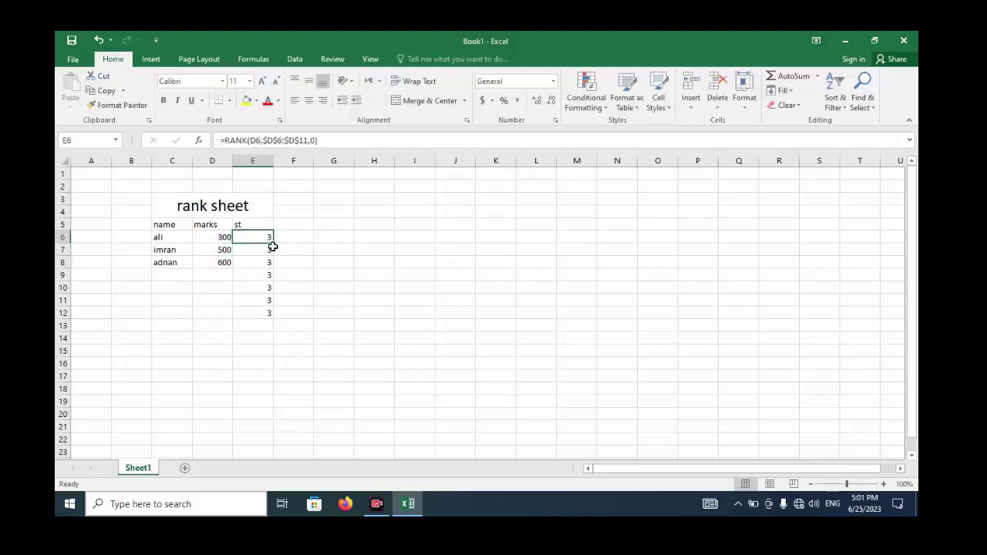
pyautogui.doubleClick(274, 244)
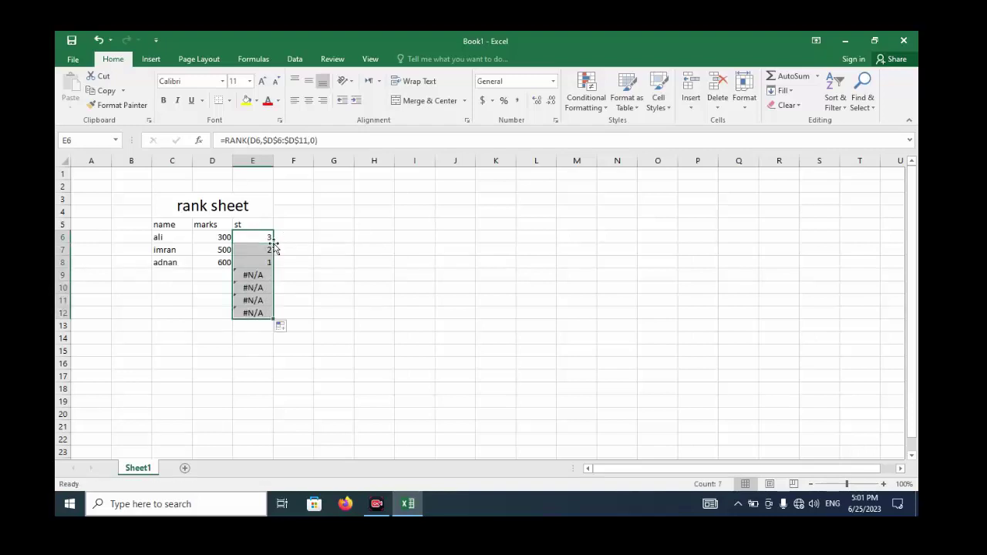
# Check the rank formula in E7 against the marks column.
pyautogui.click(219, 239)
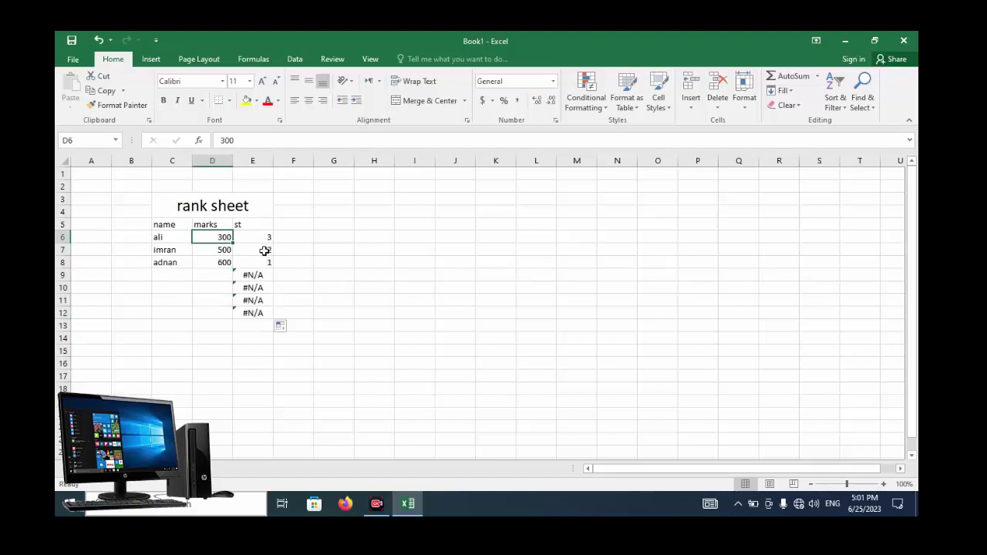
pyautogui.doubleClick(264, 251)
pyautogui.press('Return')
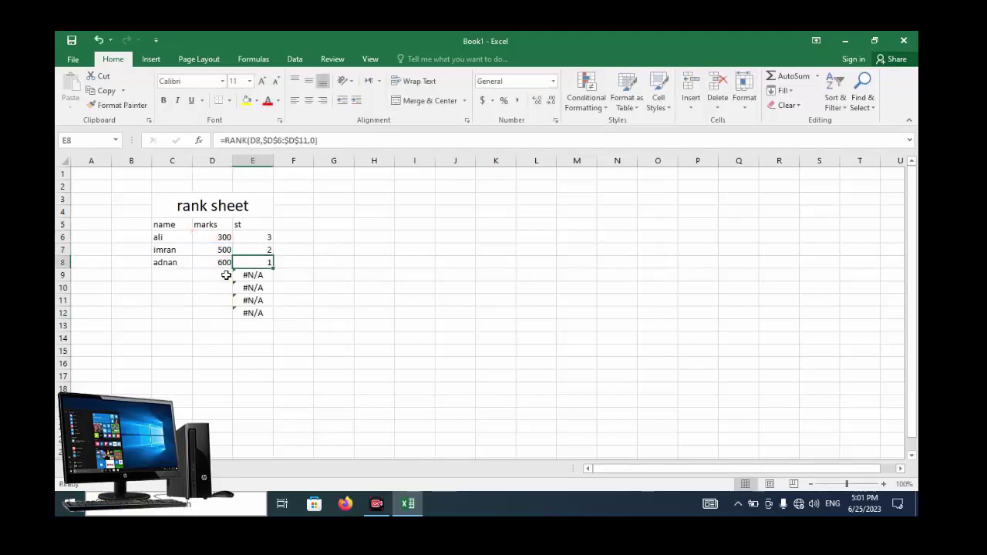
# Add new marks 900 in D9 and 200 in D10.
pyautogui.click(226, 276)
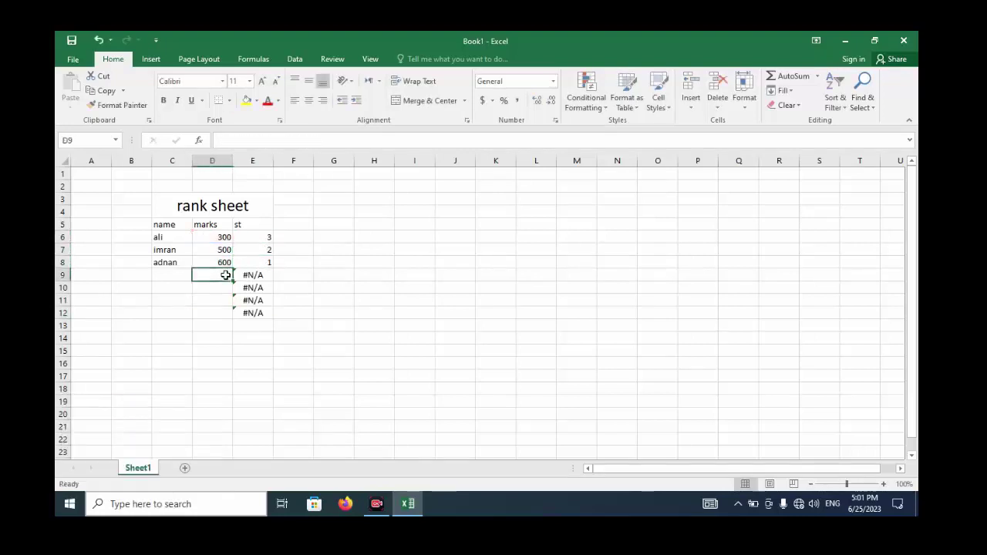
pyautogui.write('900')
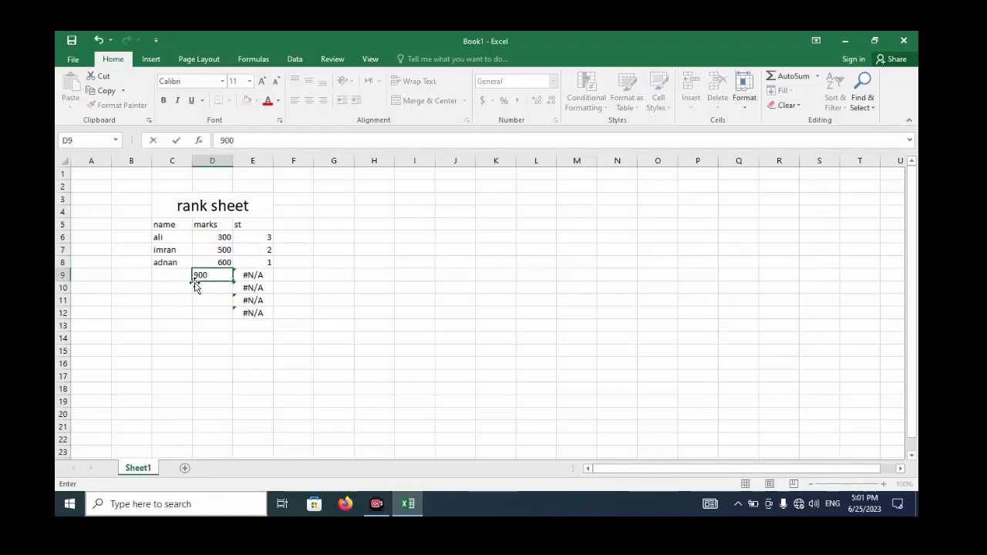
pyautogui.press('Return')
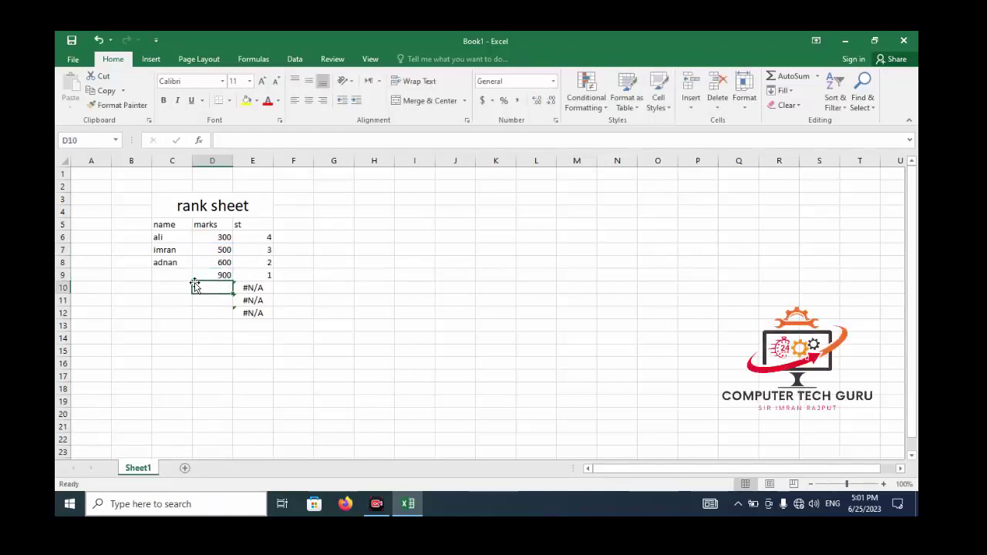
pyautogui.write('200')
pyautogui.press('Return')
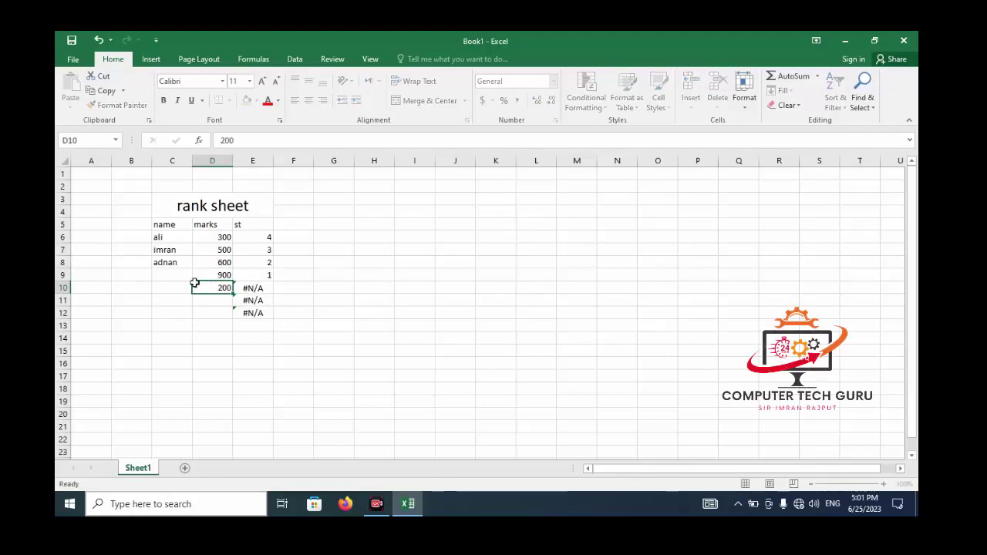